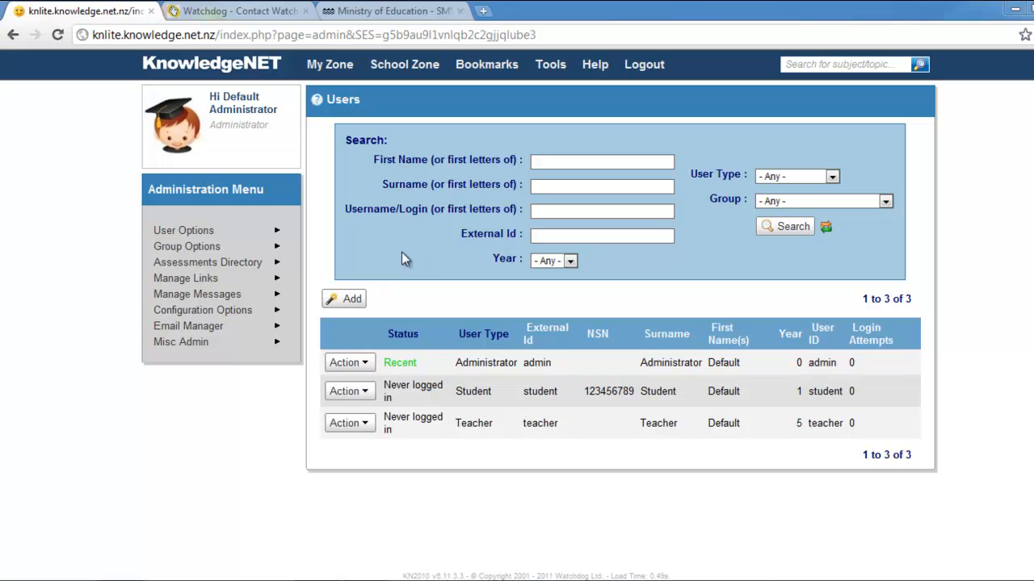
- Check the Misc Admin > Uploads options, then minimize the browser to reveal the desktop
{"action": "mouse_move", "coordinate": [248, 342]}
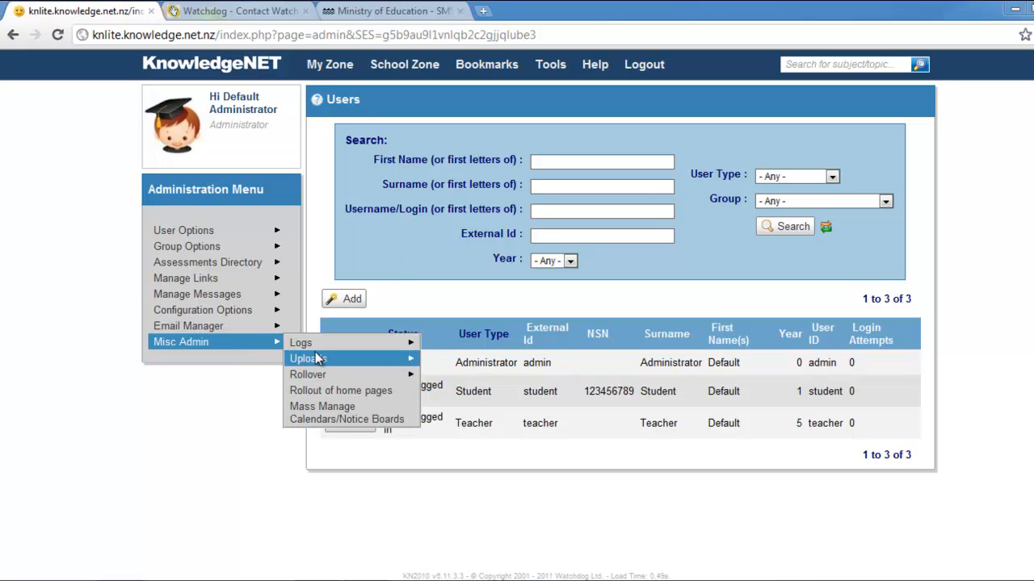
{"action": "mouse_move", "coordinate": [313, 359]}
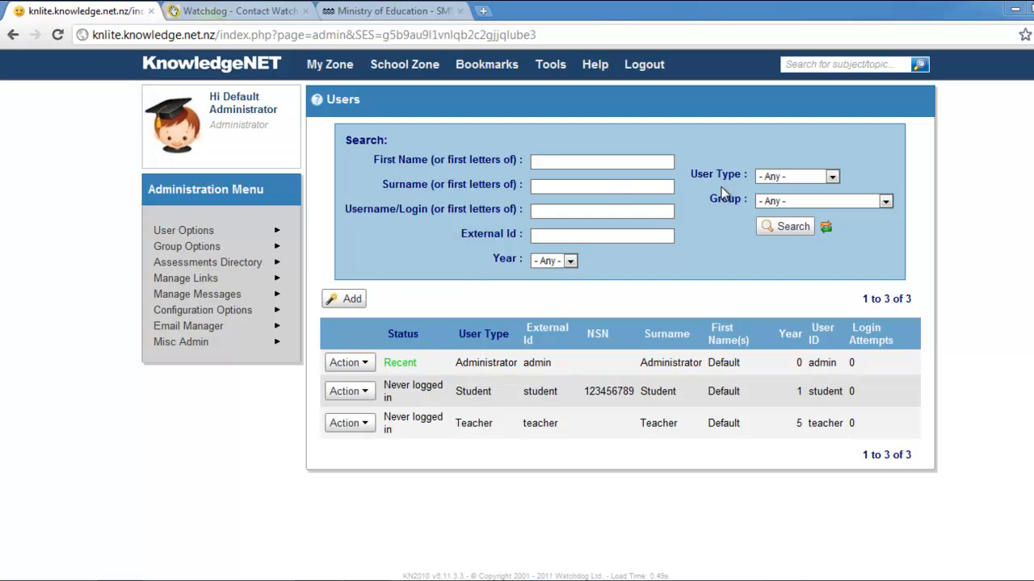
{"action": "left_click", "coordinate": [1014, 9]}
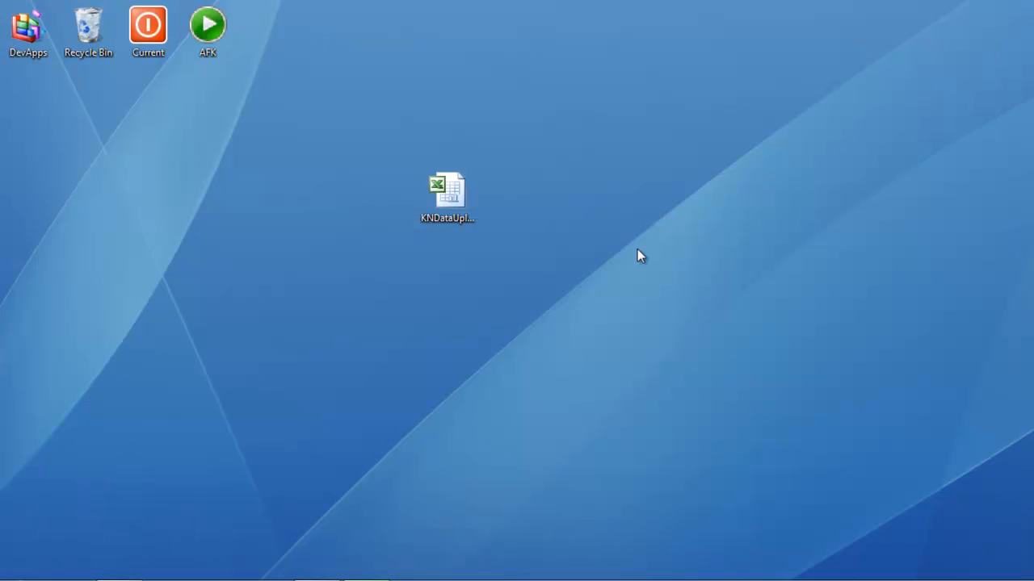
- Open KNDataUploader_Simple.xls from the desktop in Excel
{"action": "double_click", "coordinate": [449, 197]}
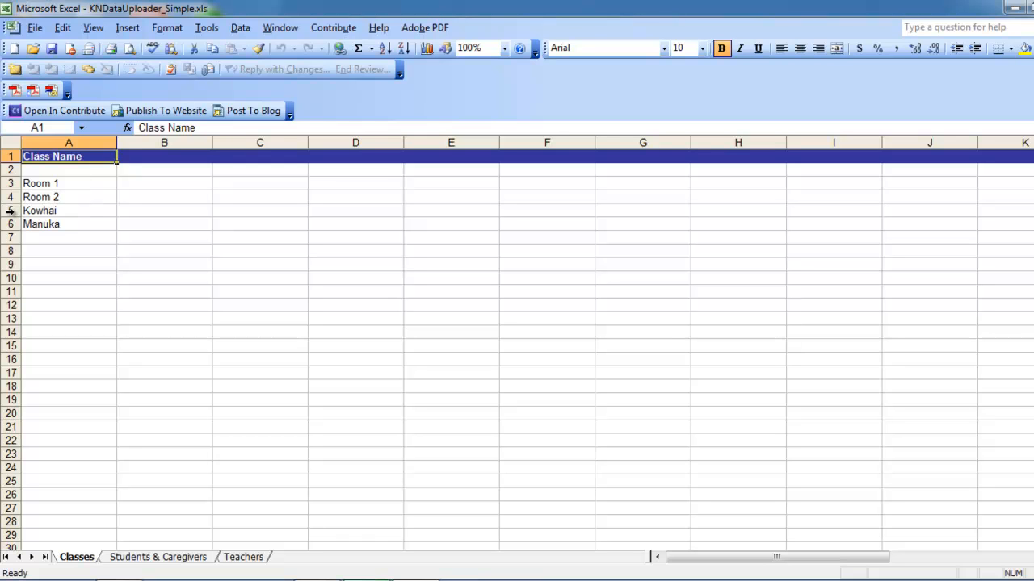
- Delete the Kowhai and Manuka rows, enter Room 3 in A5, and go to Students & Caregivers
{"action": "left_click_drag", "start_coordinate": [11, 210], "coordinate": [11, 239]}
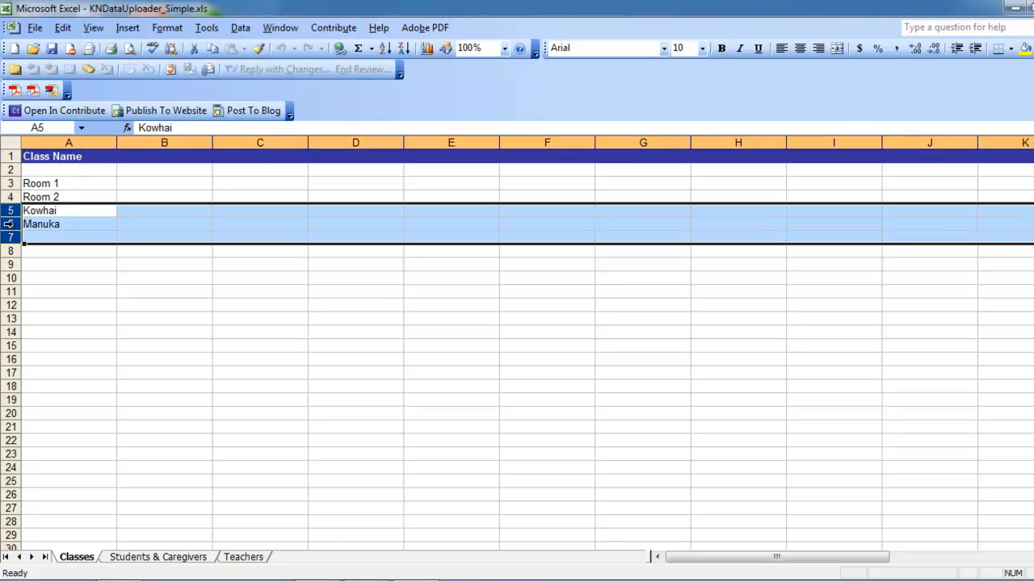
{"action": "right_click", "coordinate": [12, 221]}
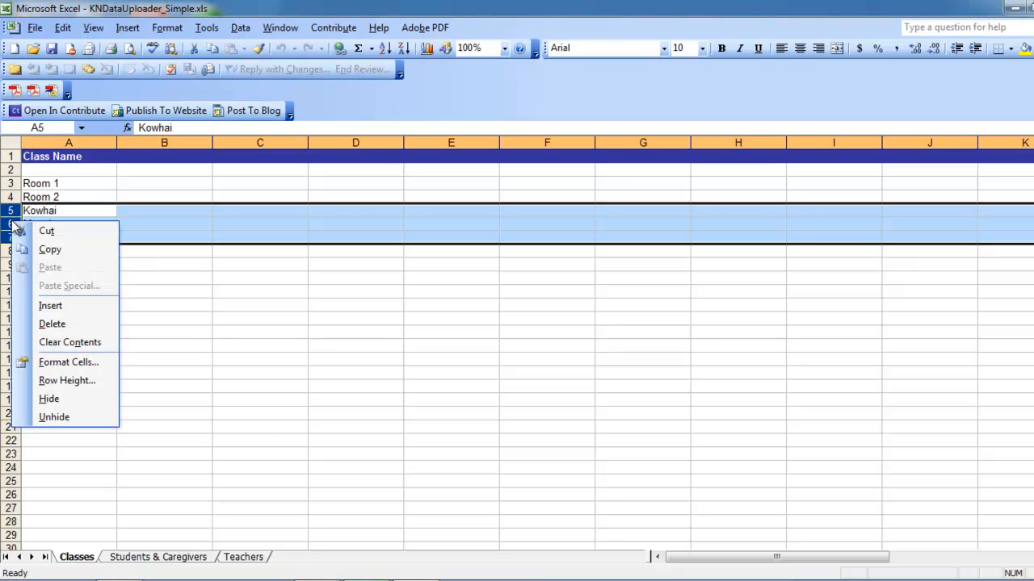
{"action": "left_click", "coordinate": [58, 327]}
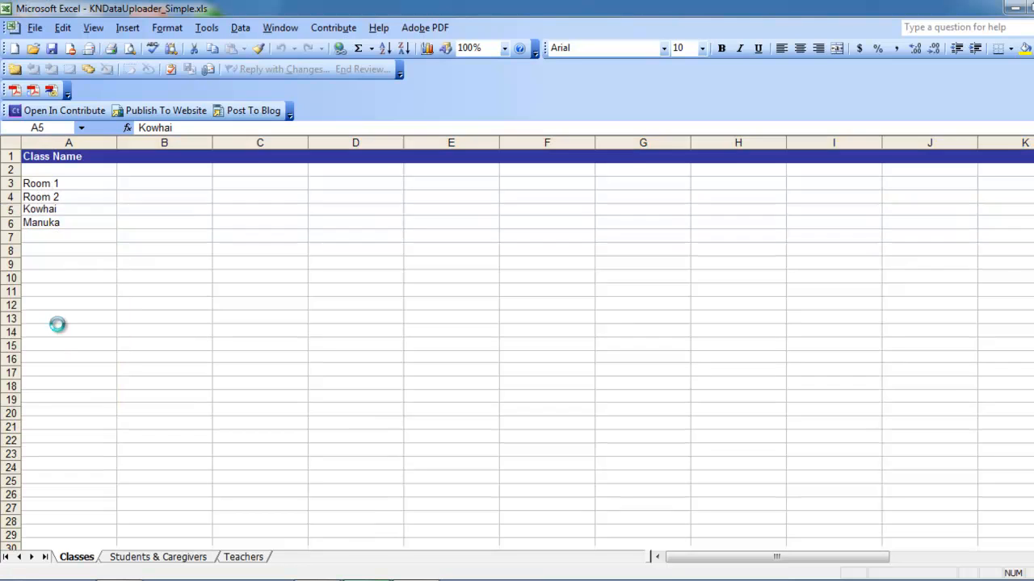
{"action": "left_click", "coordinate": [60, 210]}
{"action": "type", "text": "Room 3"}
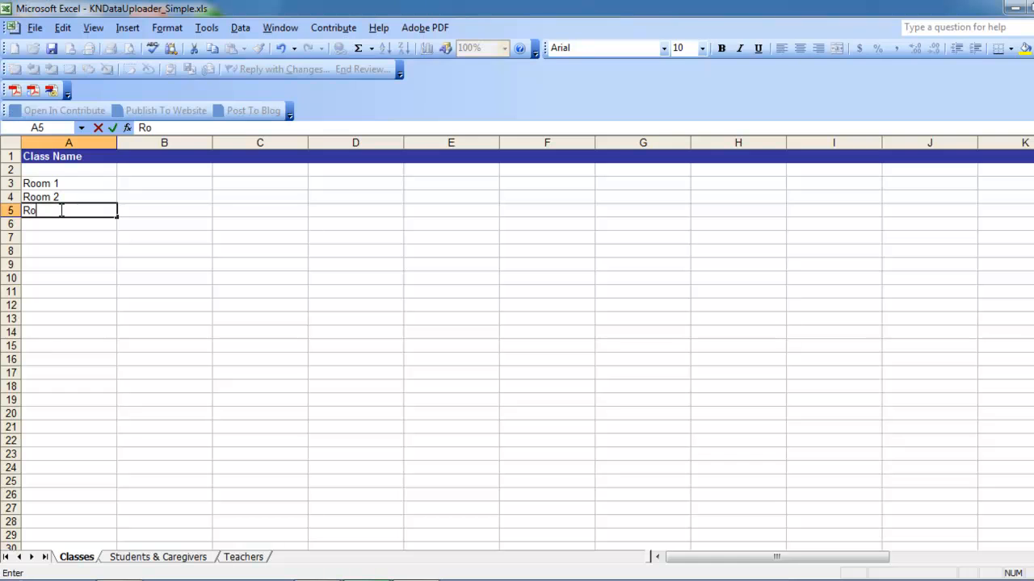
{"action": "left_click", "coordinate": [58, 252]}
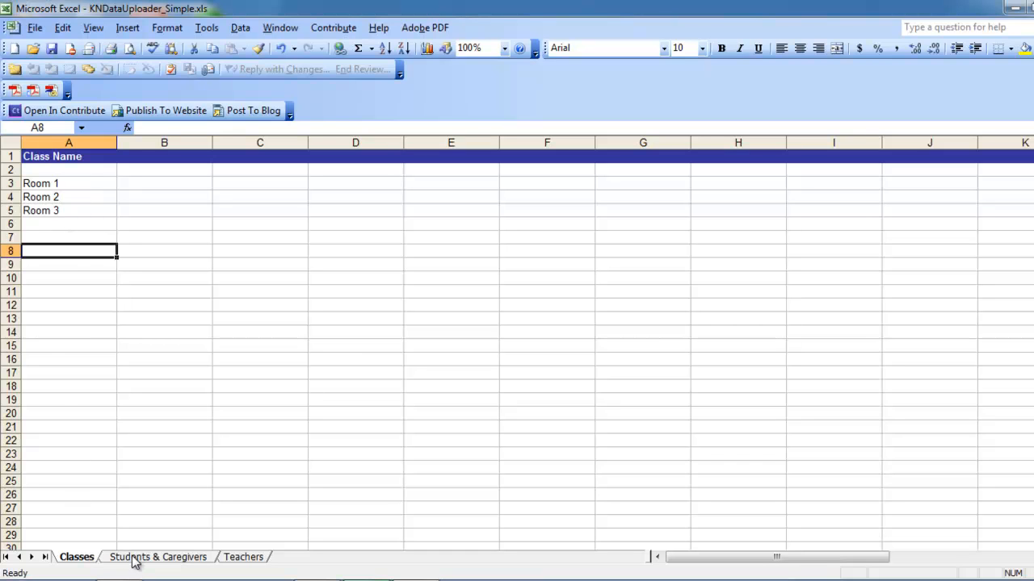
{"action": "left_click", "coordinate": [164, 559]}
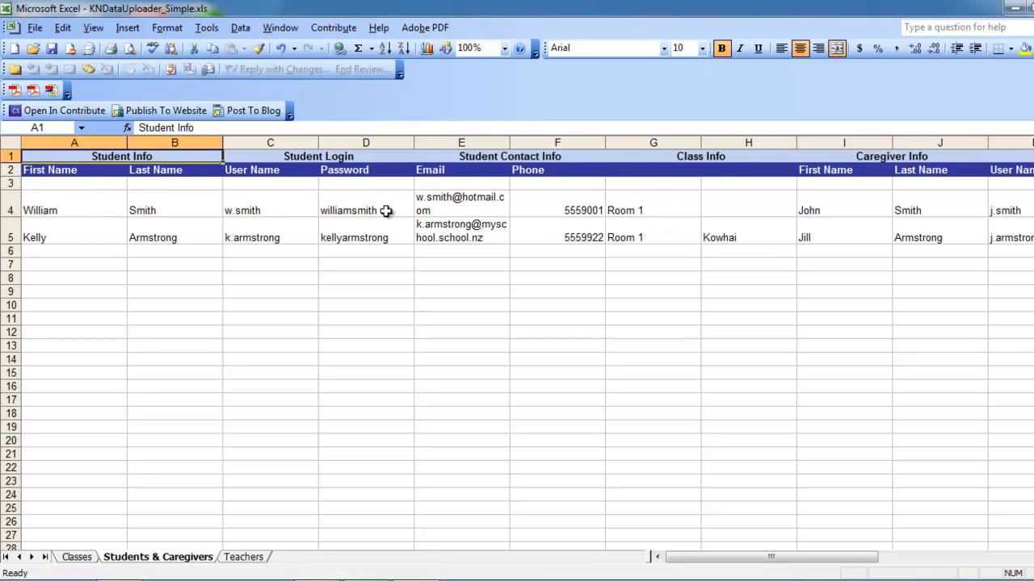
- Enter the new student's first name, last name, login user name and password in A6–D6
{"action": "left_click", "coordinate": [64, 254]}
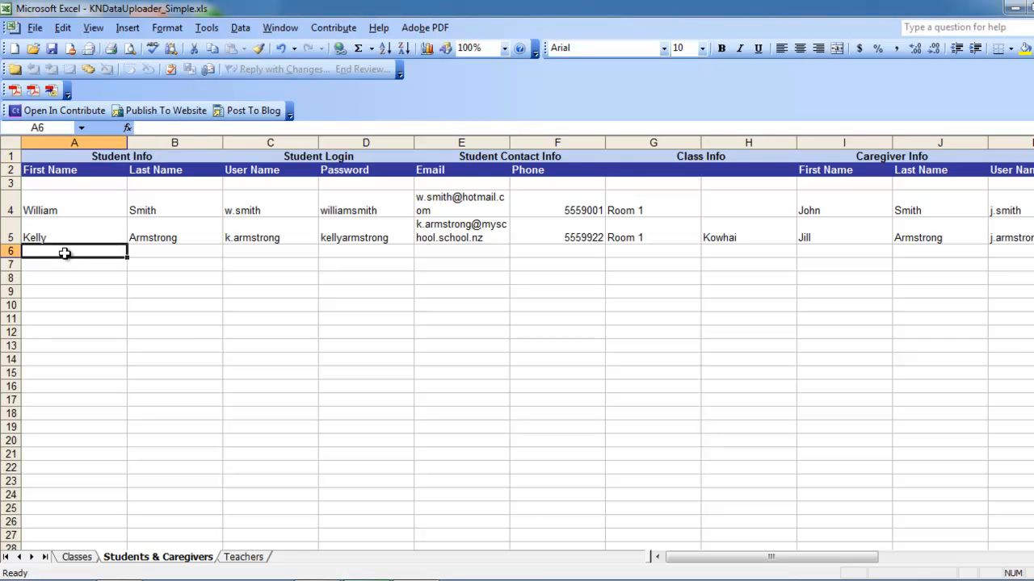
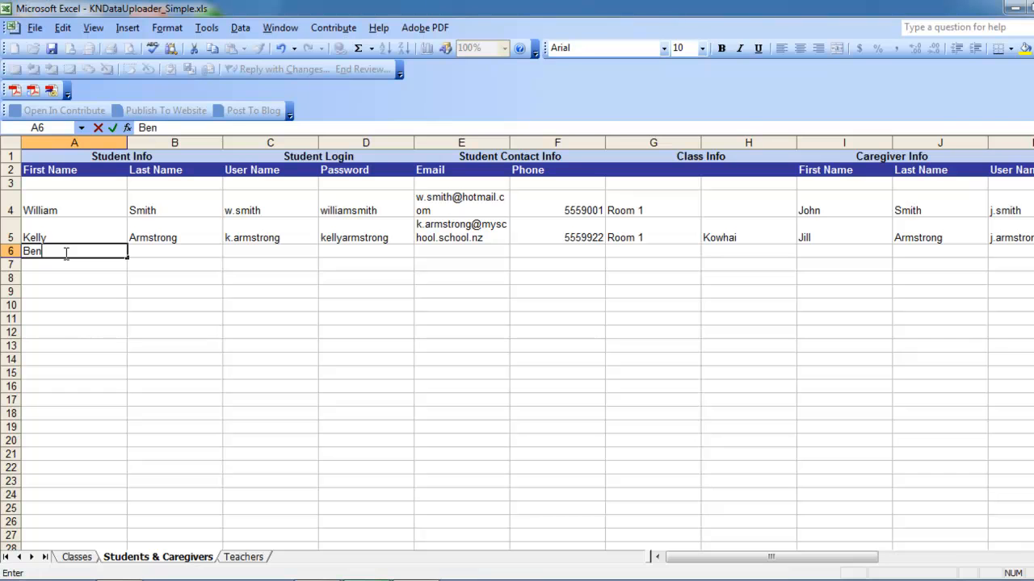
{"action": "left_click", "coordinate": [153, 254]}
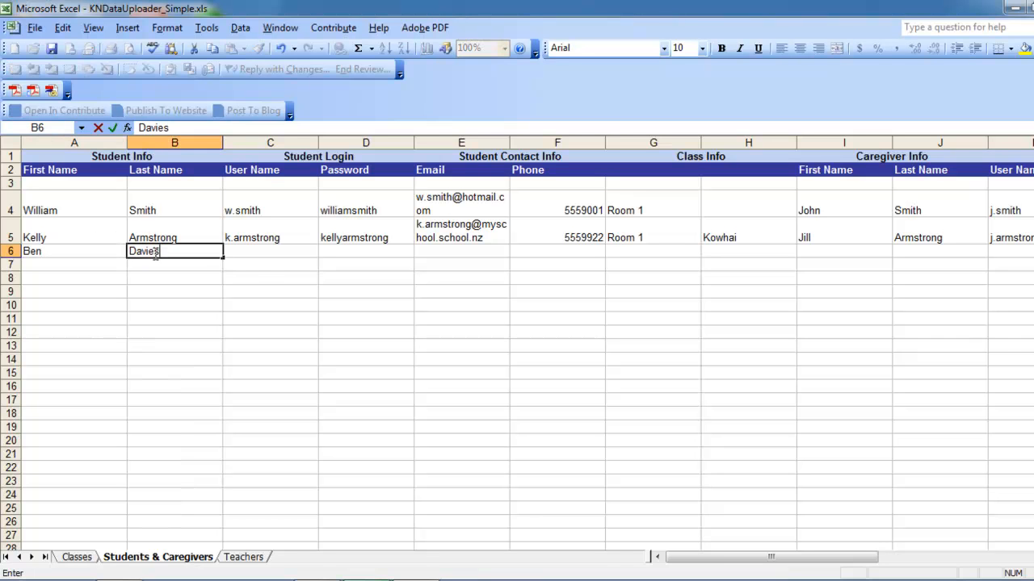
{"action": "left_click", "coordinate": [275, 253]}
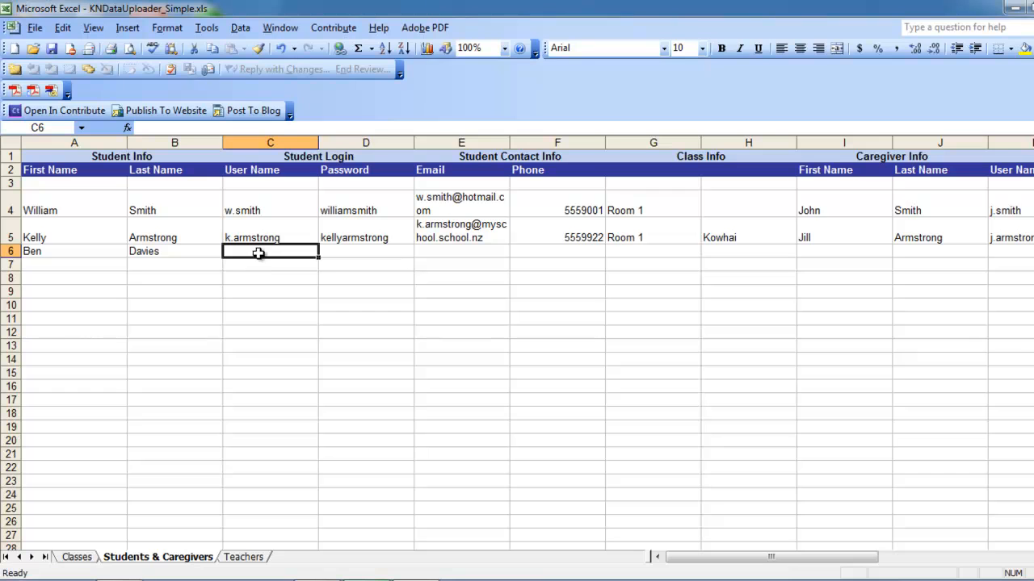
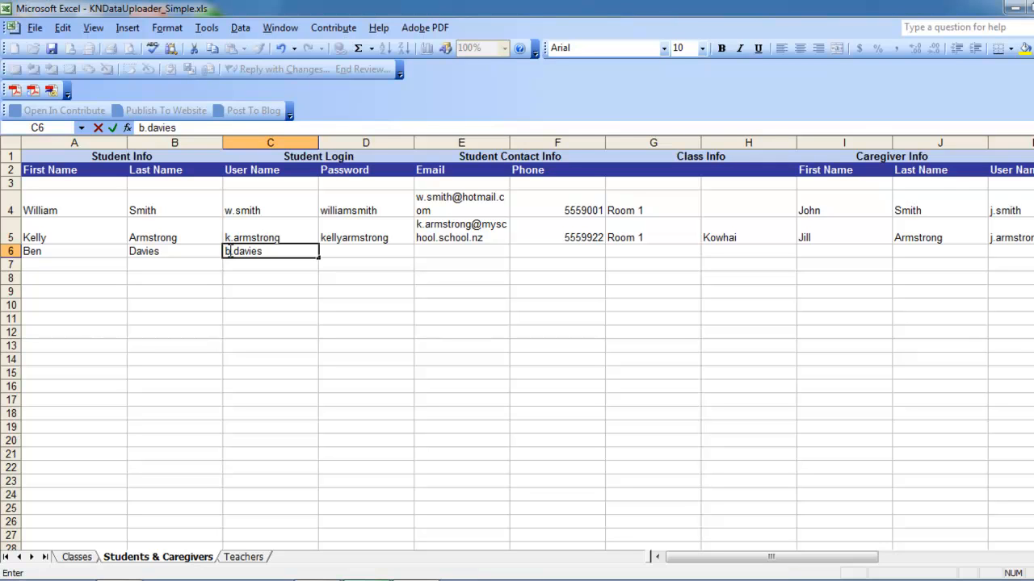
{"action": "left_click", "coordinate": [339, 251]}
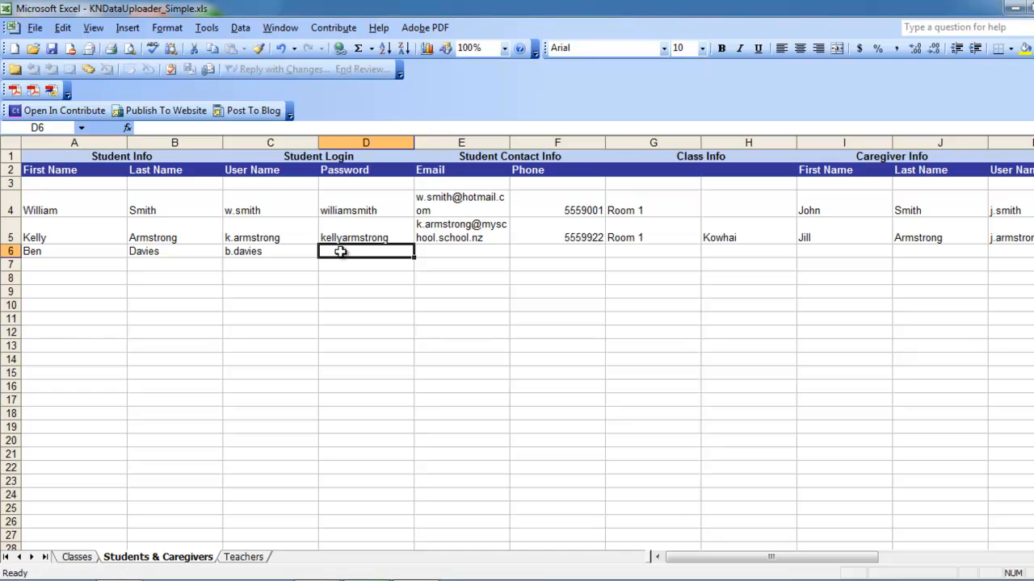
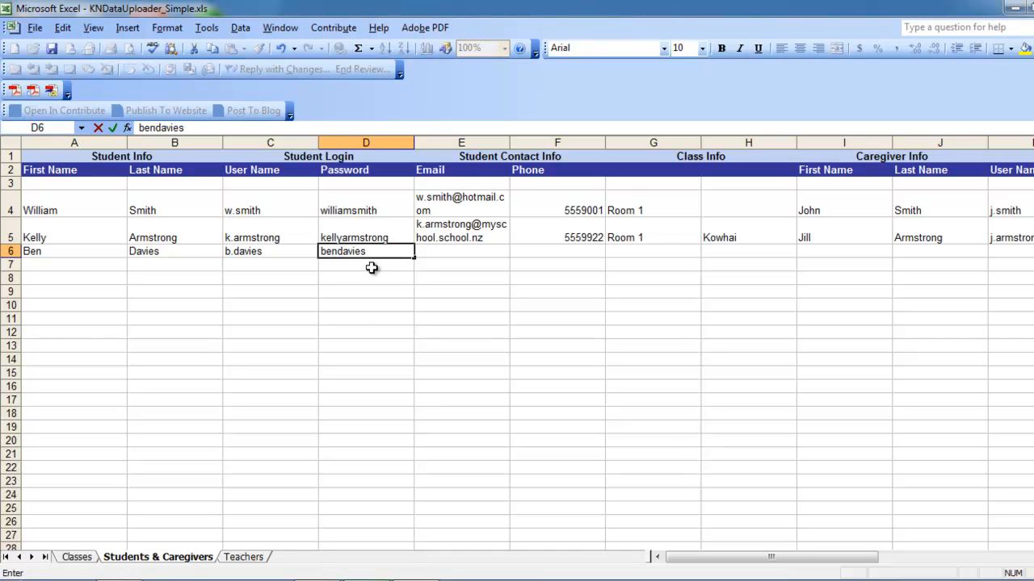
{"action": "key", "text": "Return"}
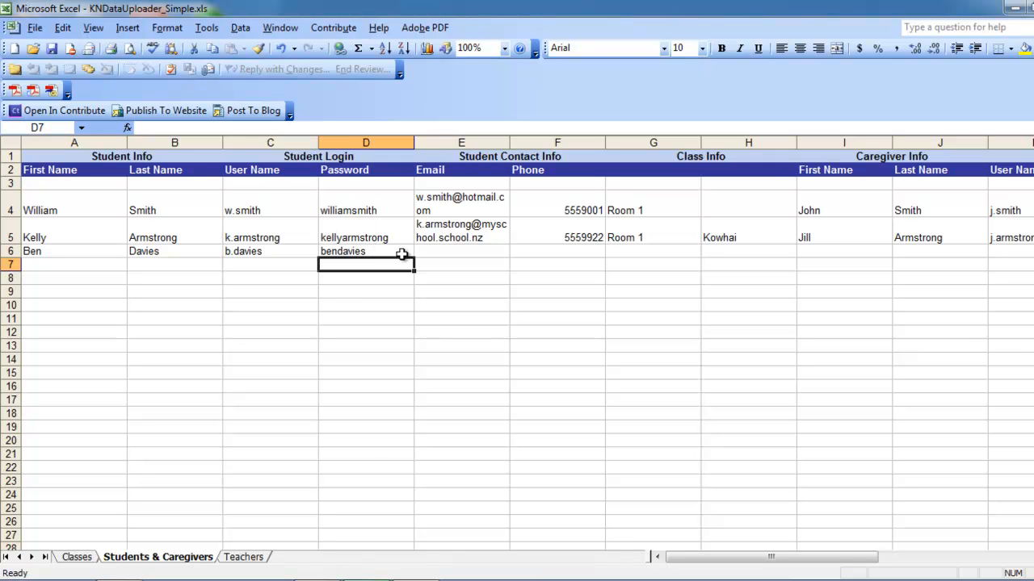
- Fill in the student's email address in E6 and phone number in F6
{"action": "left_click", "coordinate": [444, 254]}
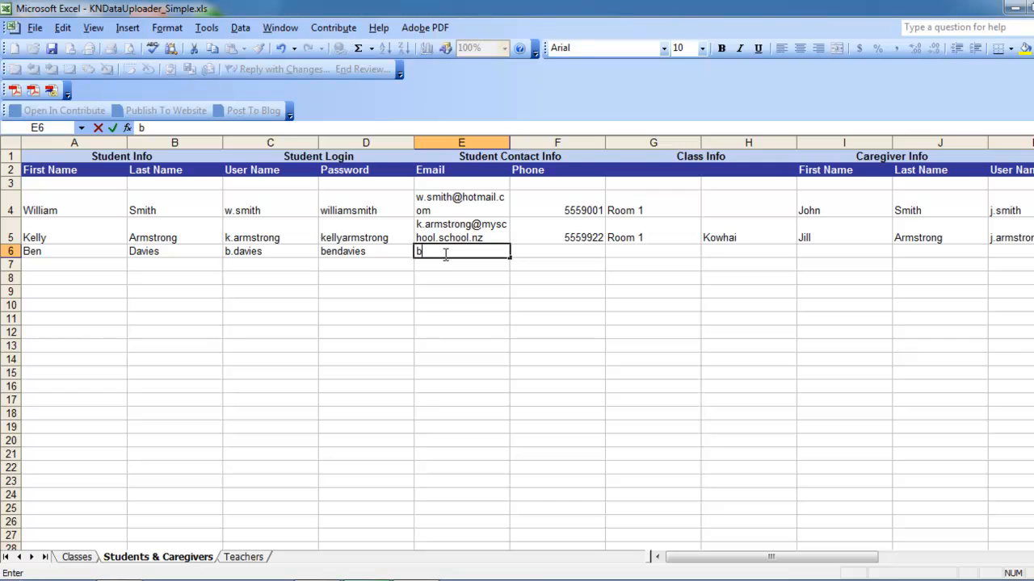
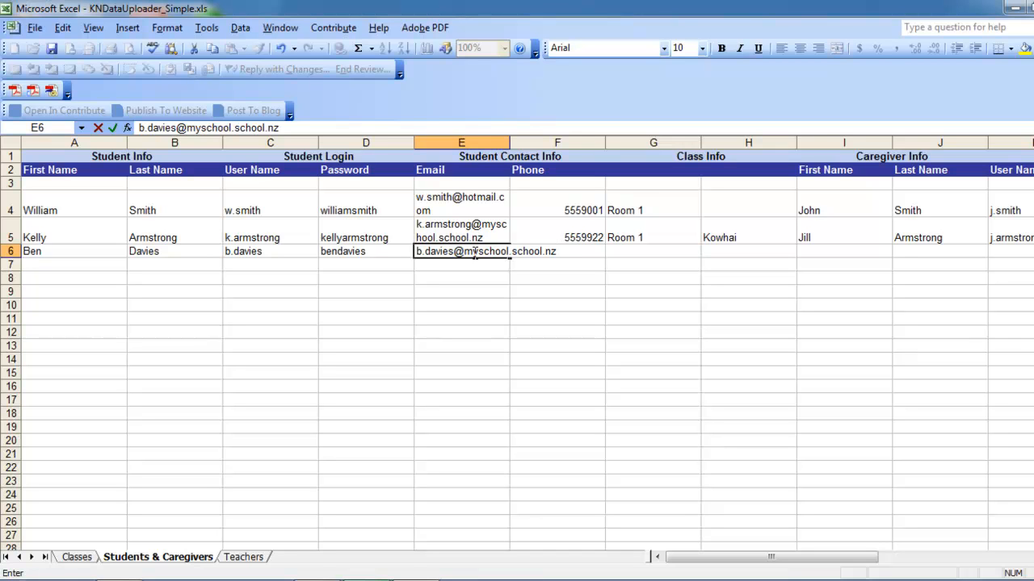
{"action": "left_click", "coordinate": [570, 262]}
{"action": "left_click", "coordinate": [570, 252]}
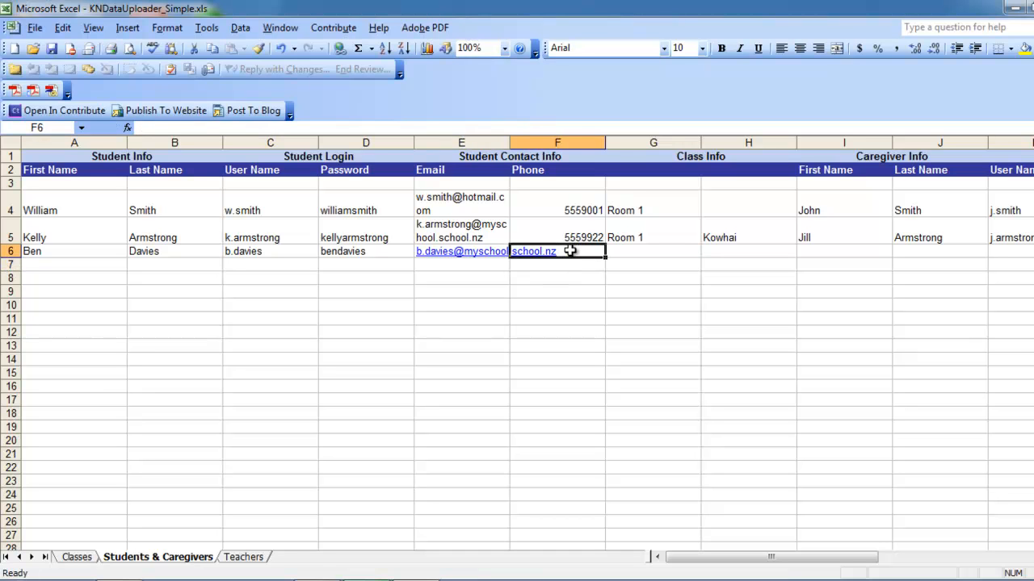
{"action": "type", "text": "555"}
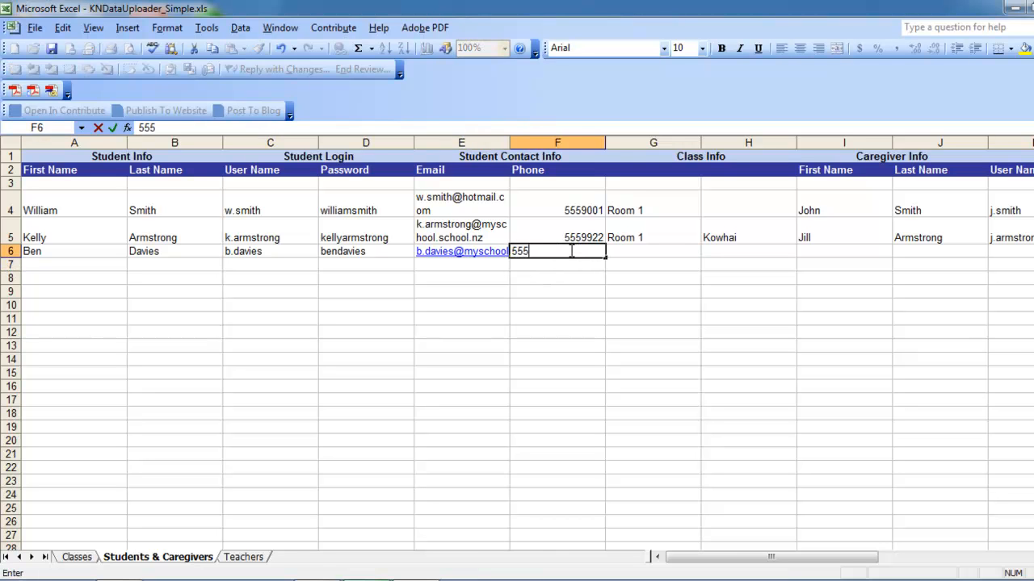
{"action": "type", "text": "0000"}
{"action": "left_click", "coordinate": [649, 252]}
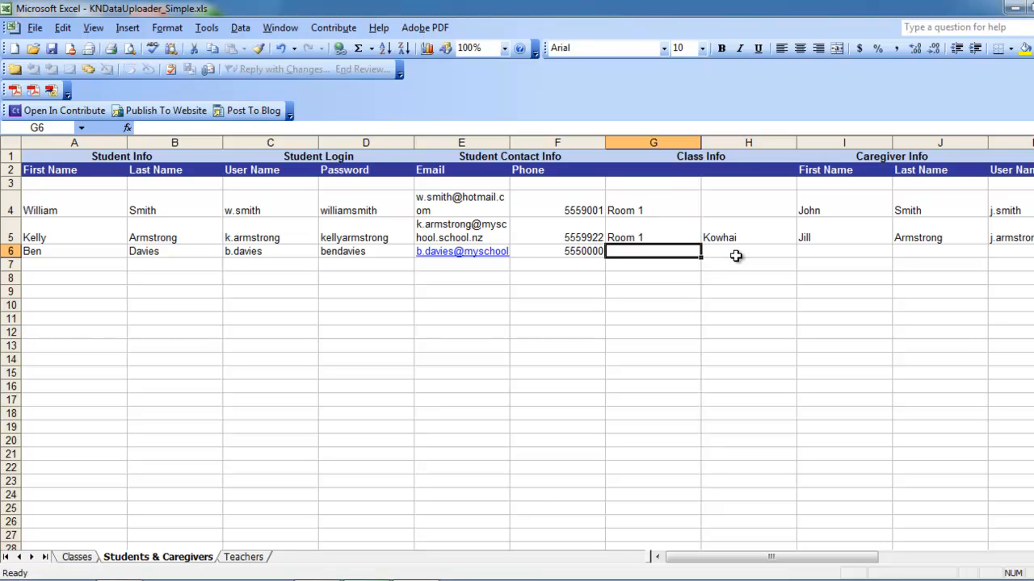
- Enter Room 2 in G6 and Room 3 in H6 as the student's classes
{"action": "type", "text": "Room 2"}
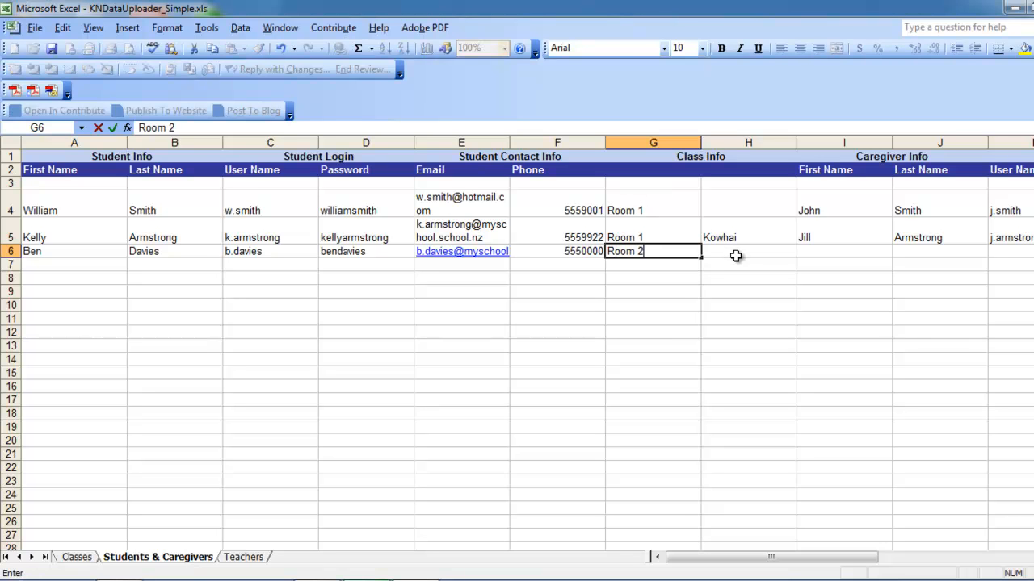
{"action": "left_click", "coordinate": [735, 255]}
{"action": "type", "text": "Room 3"}
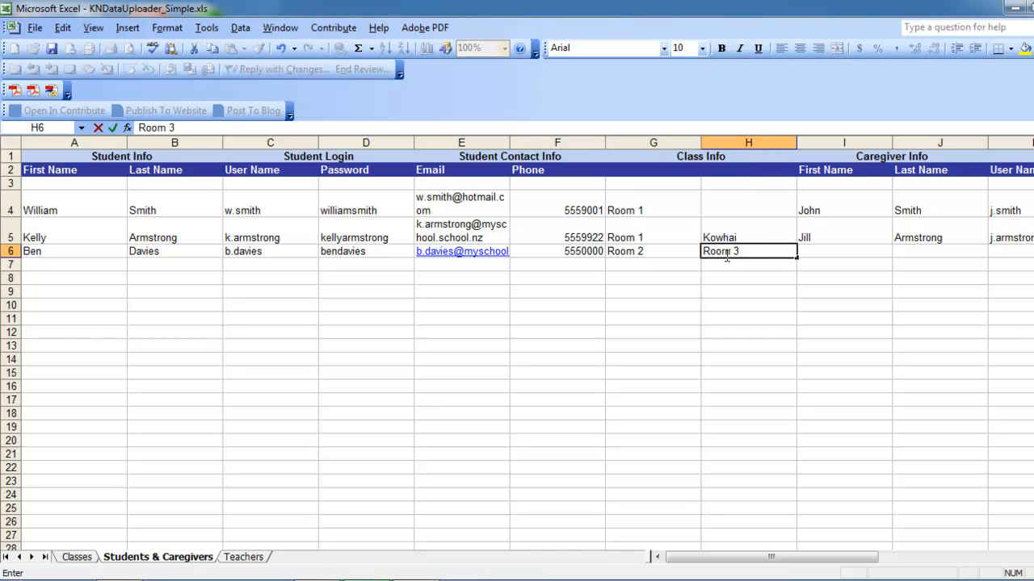
{"action": "left_click", "coordinate": [846, 251]}
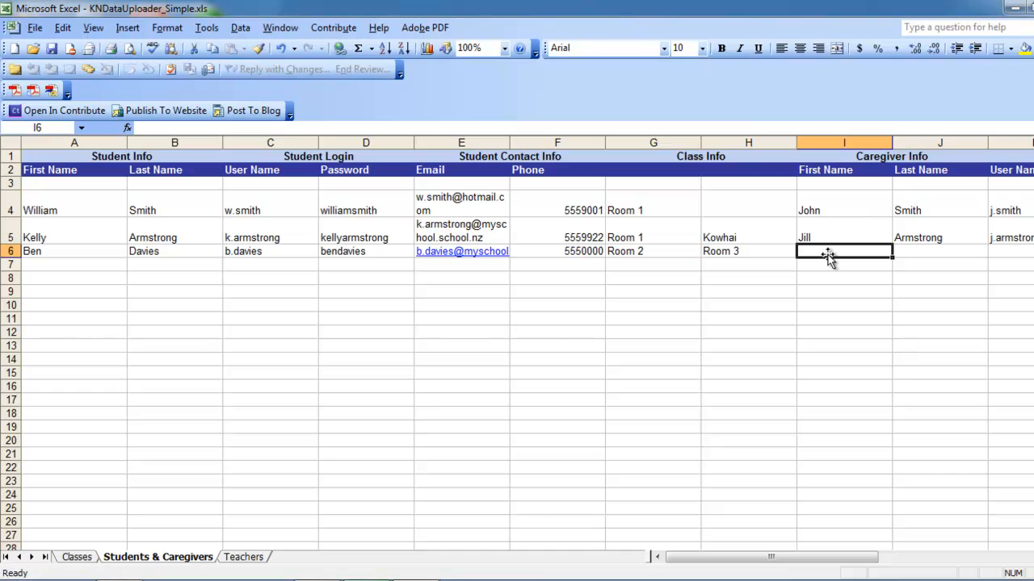
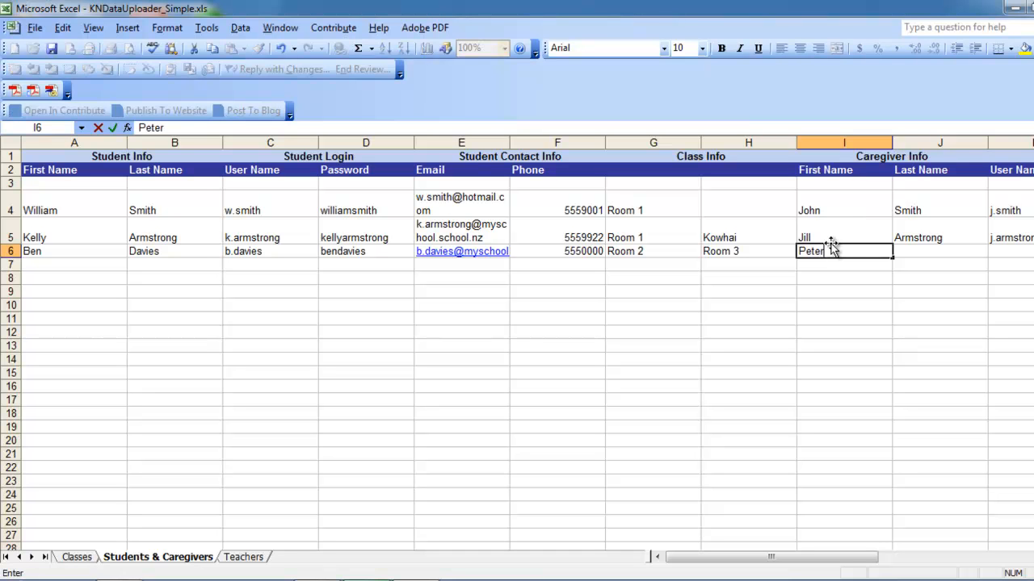
- Enter the caregiver's first name, last name and login user name in I6–K6
{"action": "key", "text": "Tab"}
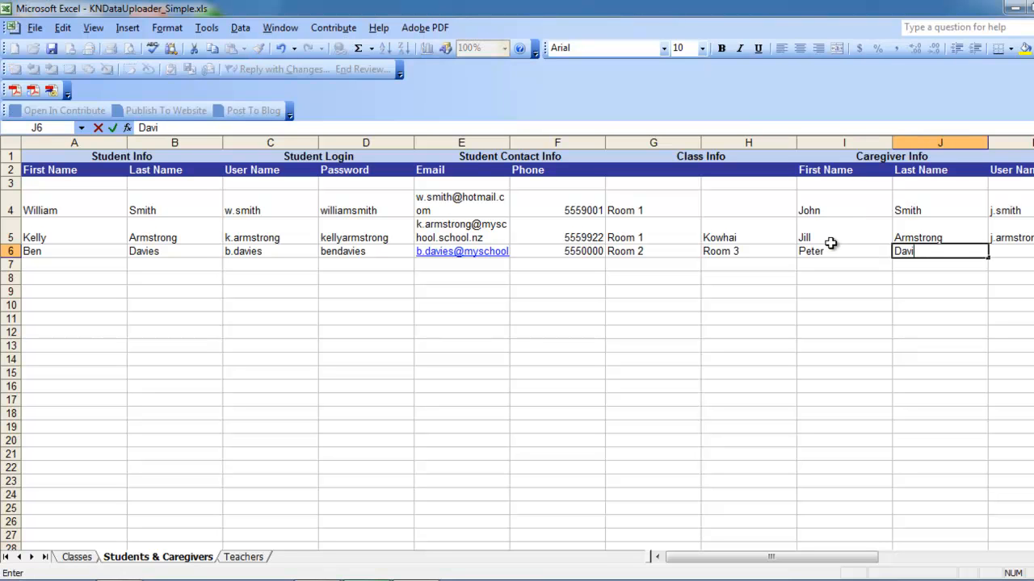
{"action": "left_click_drag", "start_coordinate": [803, 562], "coordinate": [864, 560]}
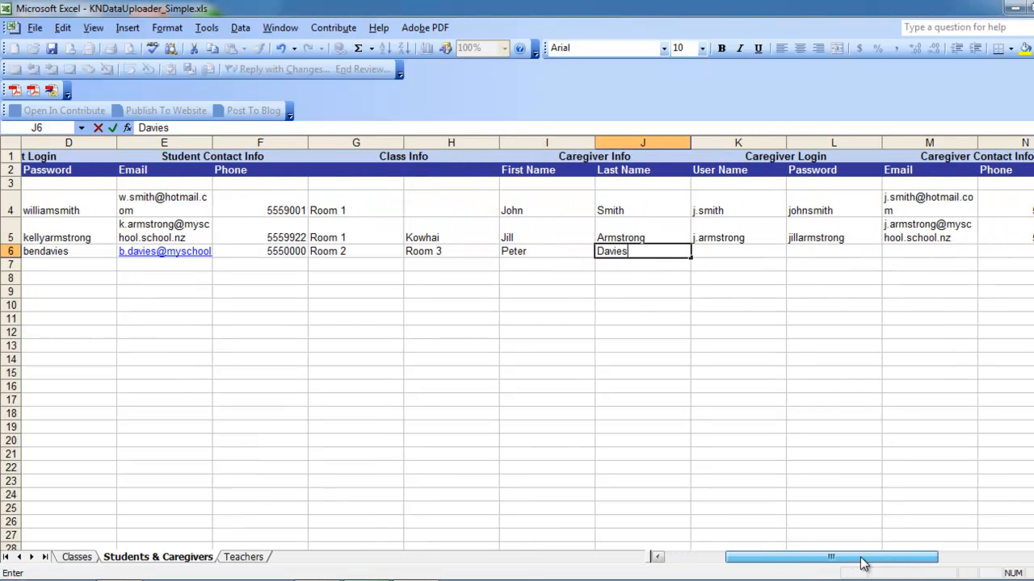
{"action": "left_click", "coordinate": [723, 249]}
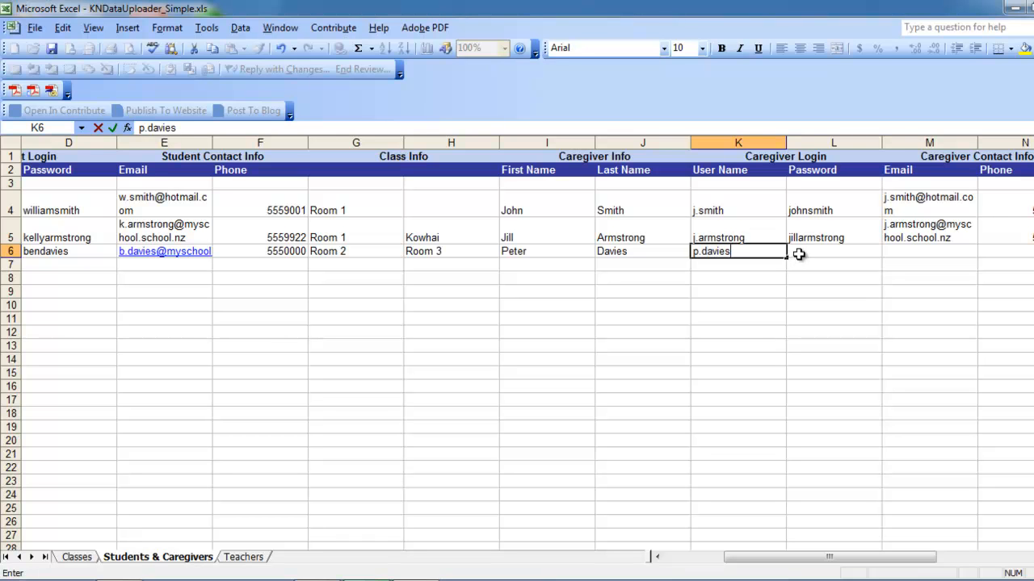
{"action": "left_click", "coordinate": [797, 256]}
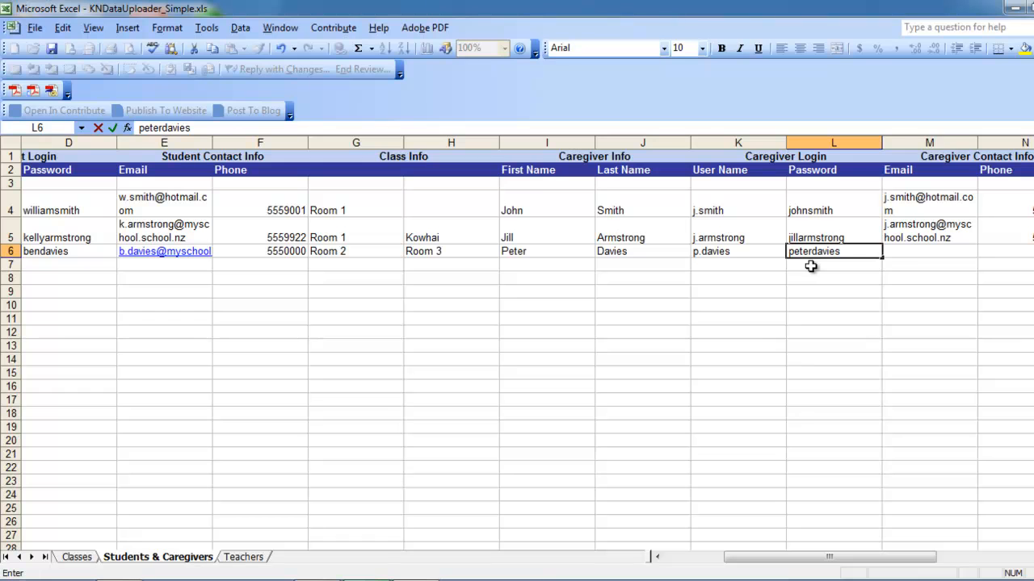
- Add the caregiver's password, email address and phone number in L6–N6
{"action": "left_click", "coordinate": [913, 254]}
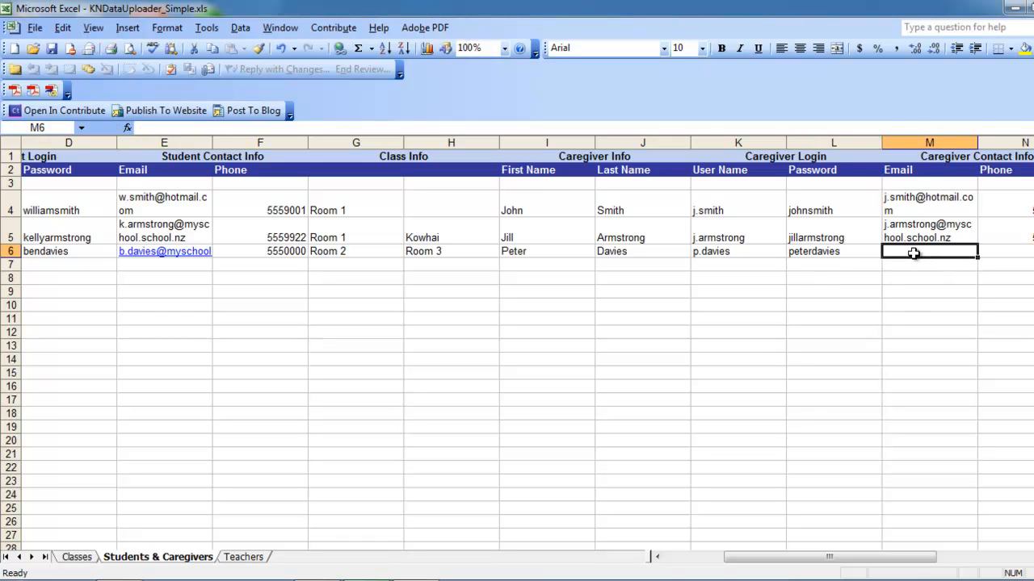
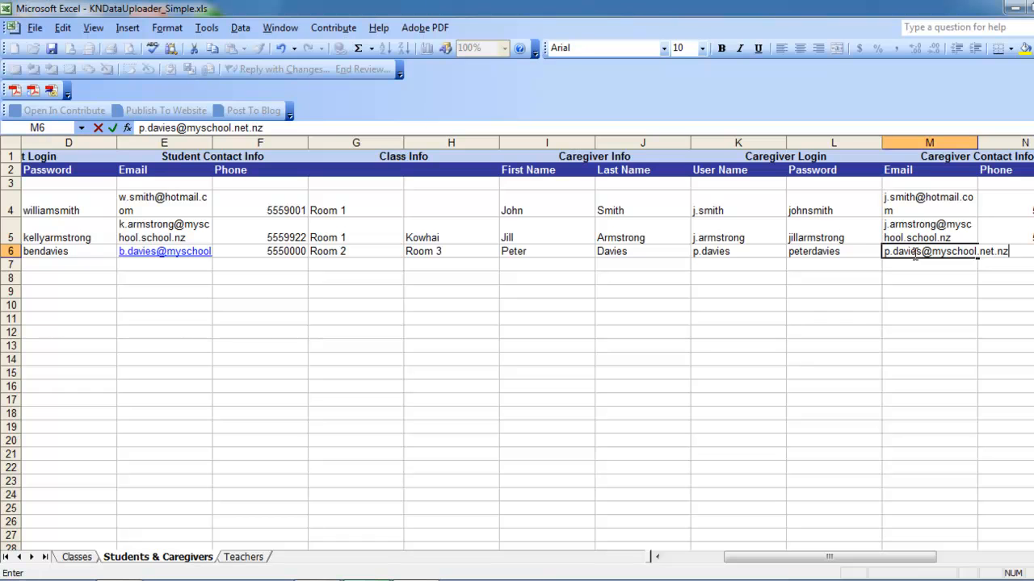
{"action": "left_click", "coordinate": [961, 290]}
{"action": "left_click", "coordinate": [1016, 252]}
{"action": "left_click_drag", "start_coordinate": [895, 557], "coordinate": [935, 562]}
{"action": "type", "text": "5550000"}
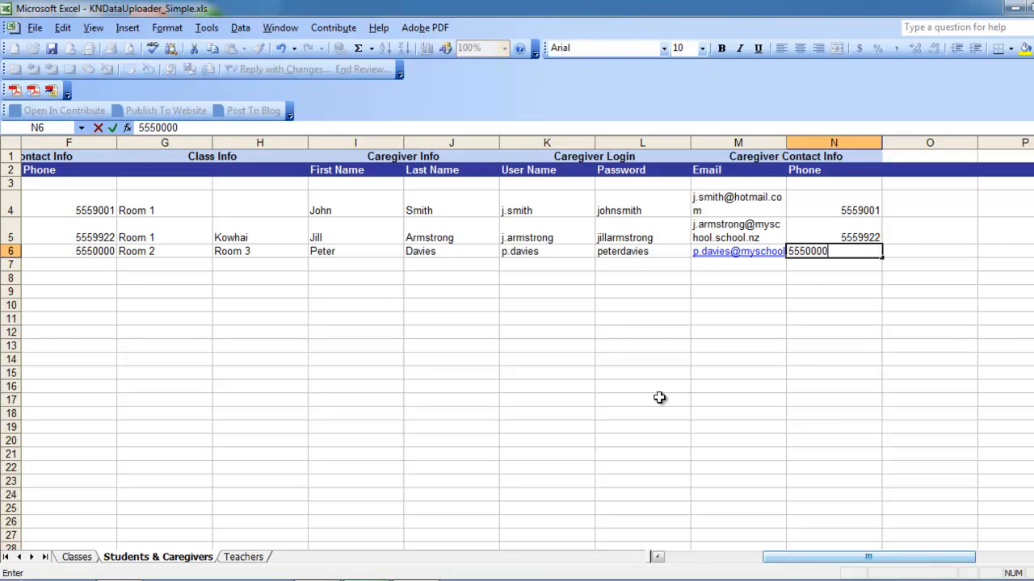
{"action": "left_click", "coordinate": [477, 328]}
{"action": "left_click_drag", "start_coordinate": [775, 556], "coordinate": [663, 558]}
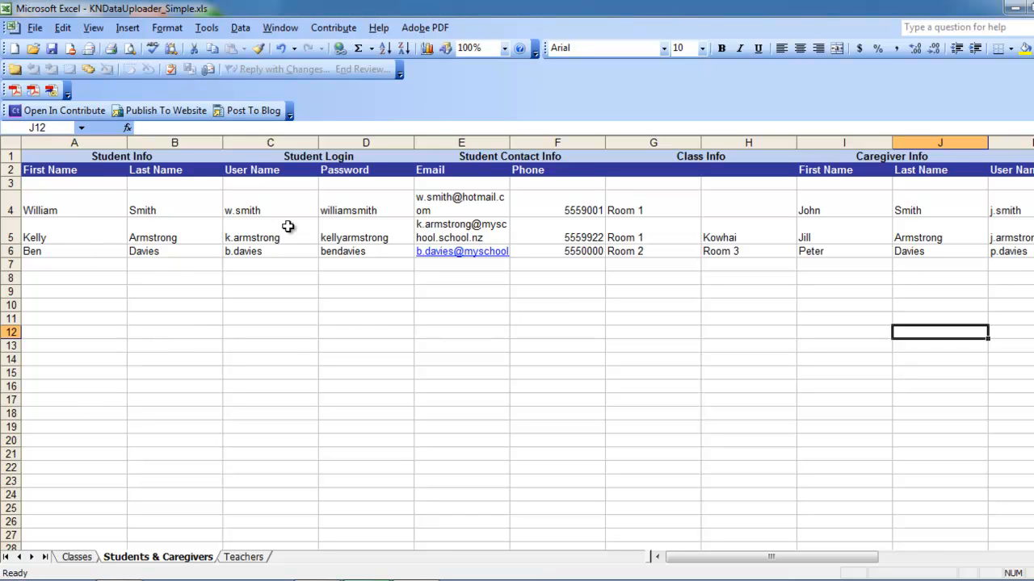
- View the Teachers sheet, then bring up the File menu
{"action": "left_click", "coordinate": [244, 557]}
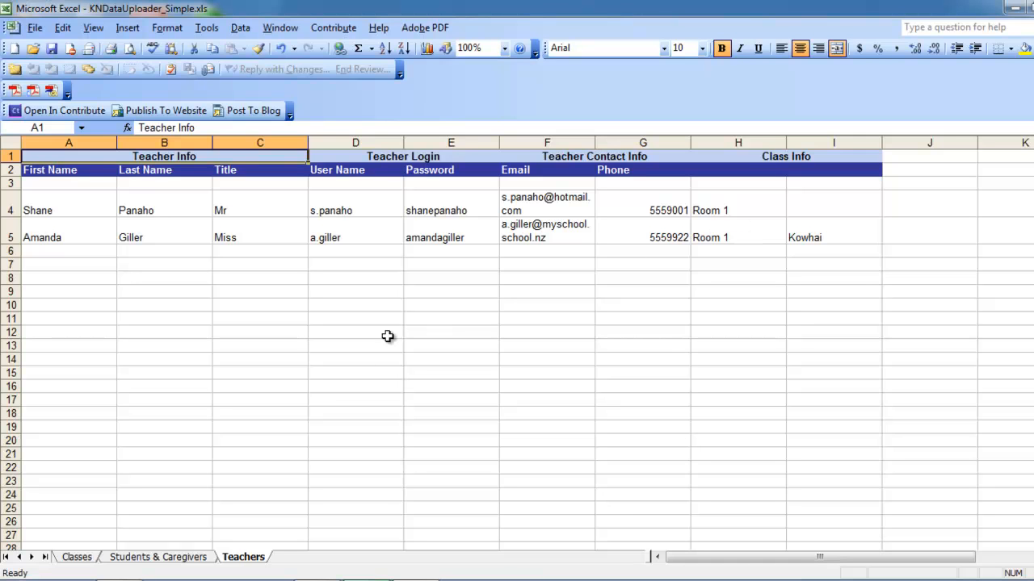
{"action": "left_click", "coordinate": [34, 27]}
- Save the workbook to the Desktop as KNDataUploader_Myschool.xls instead of overwriting the Simple file
{"action": "left_click", "coordinate": [56, 70]}
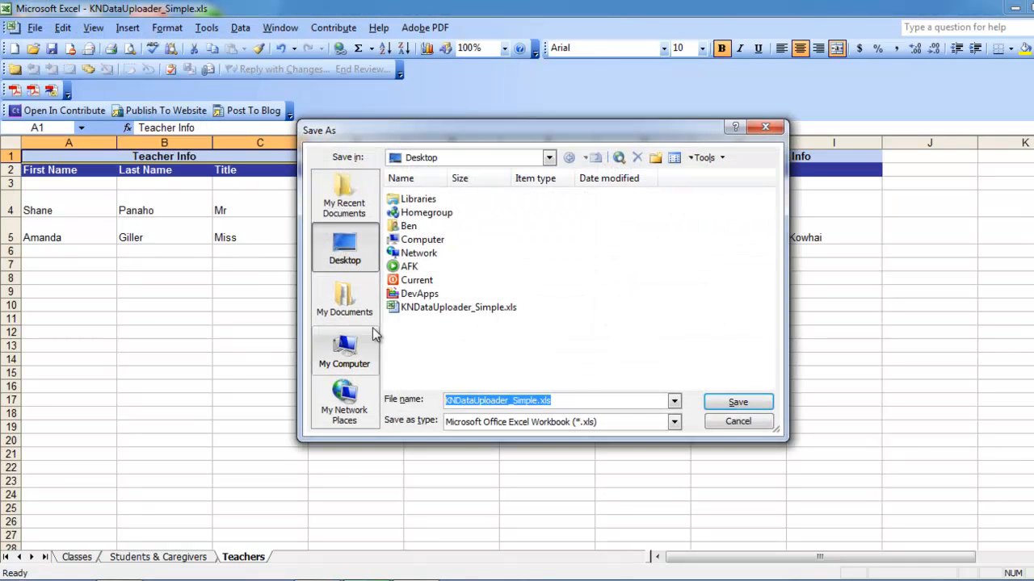
{"action": "left_click", "coordinate": [443, 308]}
{"action": "left_click", "coordinate": [737, 404]}
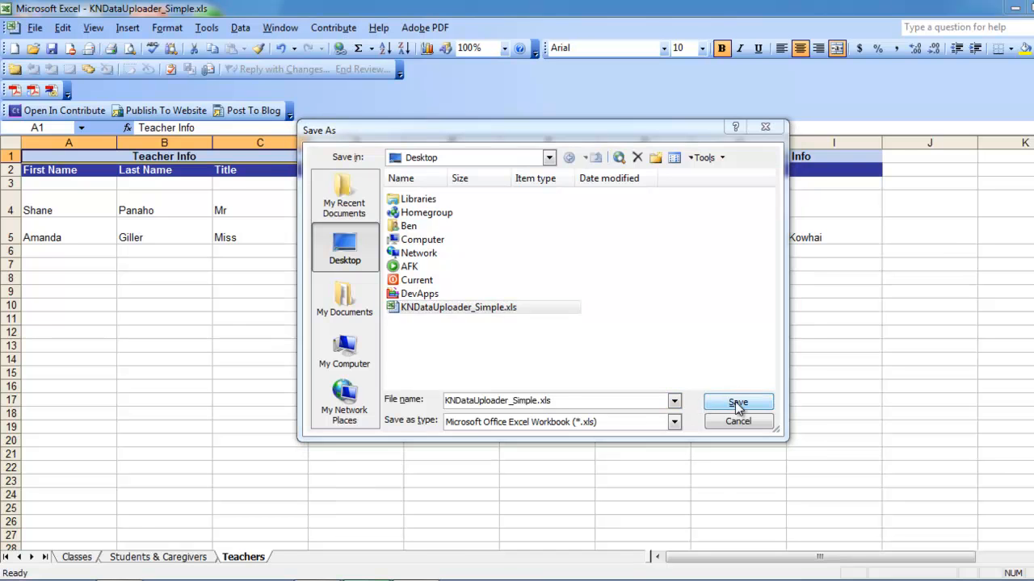
{"action": "left_click", "coordinate": [578, 338]}
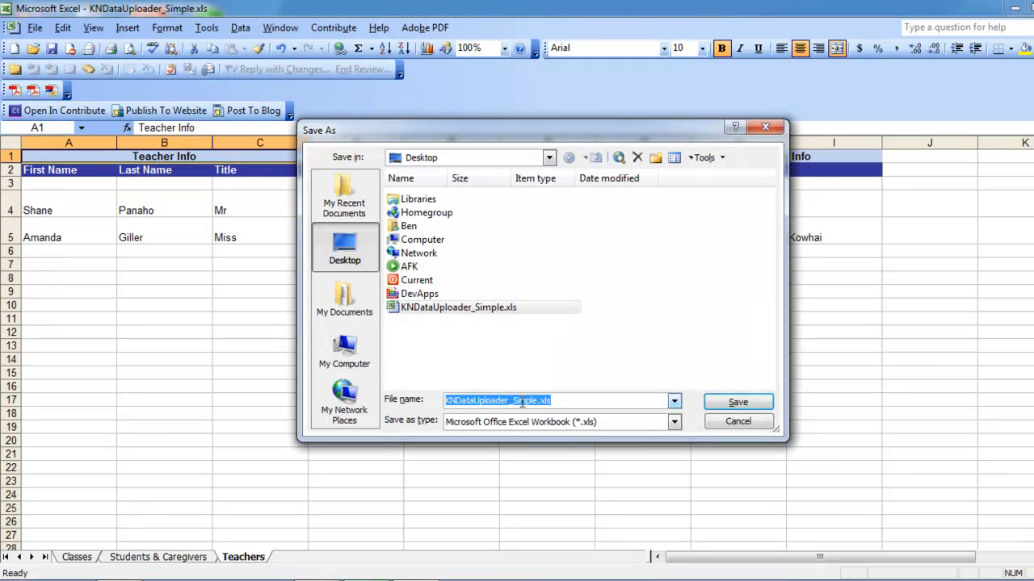
{"action": "left_click", "coordinate": [512, 400]}
{"action": "left_click_drag", "start_coordinate": [512, 400], "coordinate": [539, 399]}
{"action": "type", "text": "Myschoo"}
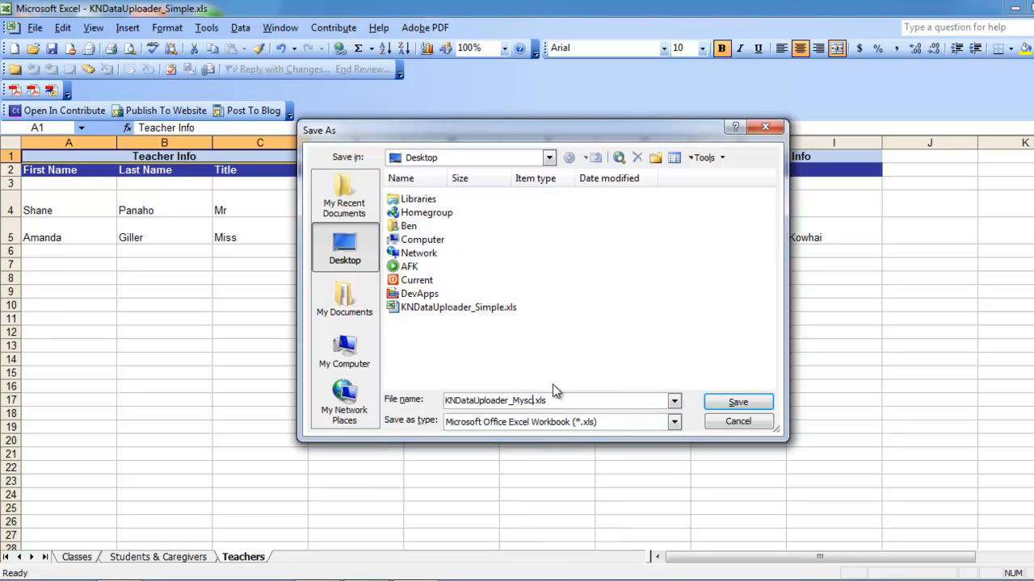
{"action": "left_click", "coordinate": [754, 402]}
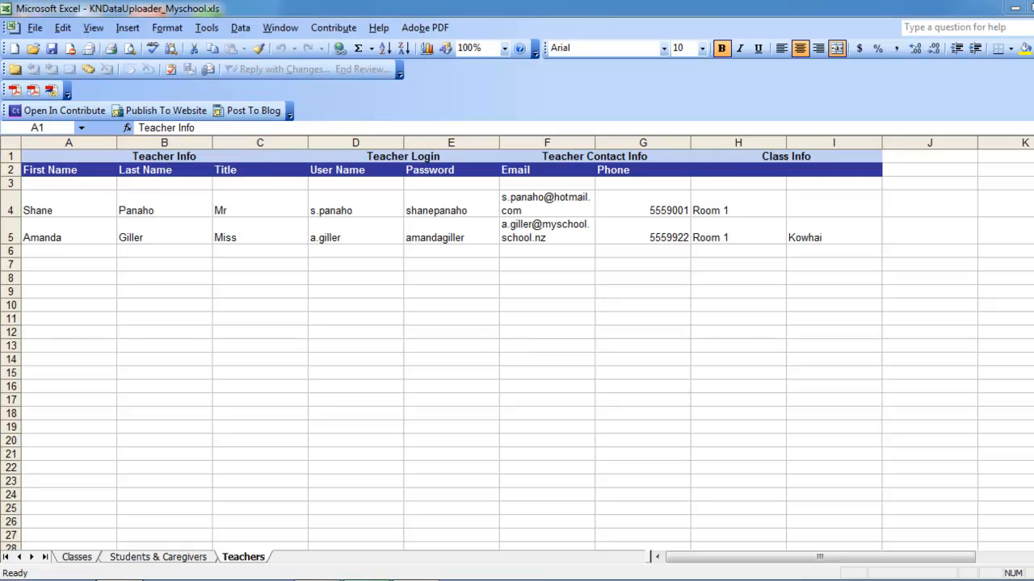
{"action": "left_click", "coordinate": [121, 580]}
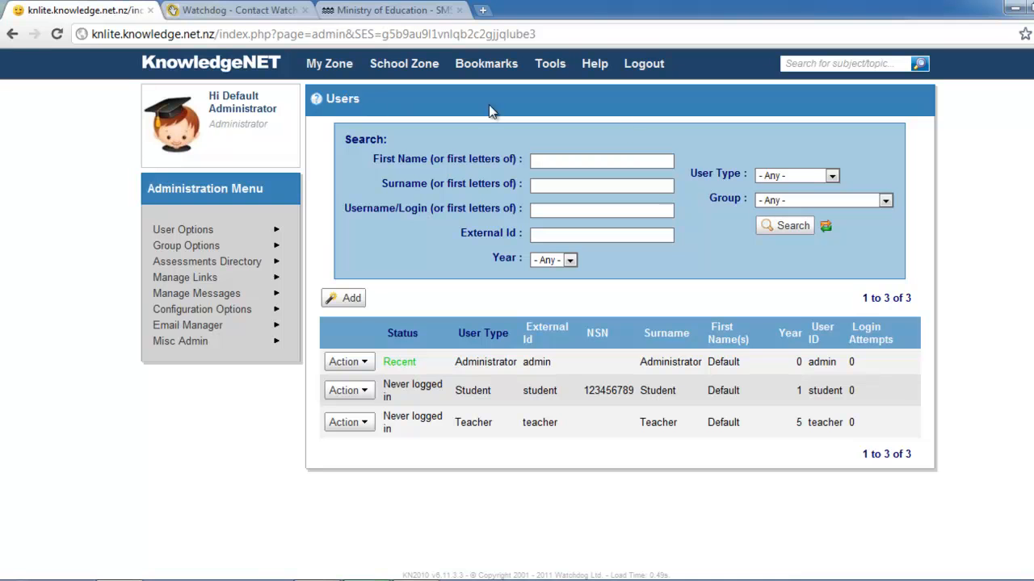
- Glance at Watchdog's contact page, then return to KnowledgeNET's Users page and its Help menu
{"action": "left_click", "coordinate": [266, 17]}
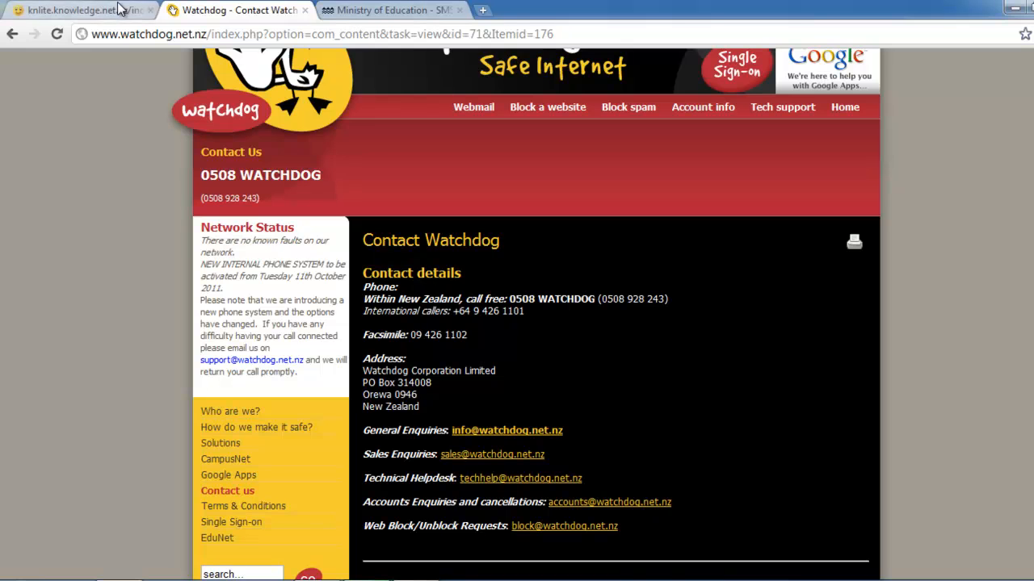
{"action": "left_click", "coordinate": [143, 11]}
{"action": "mouse_move", "coordinate": [597, 70]}
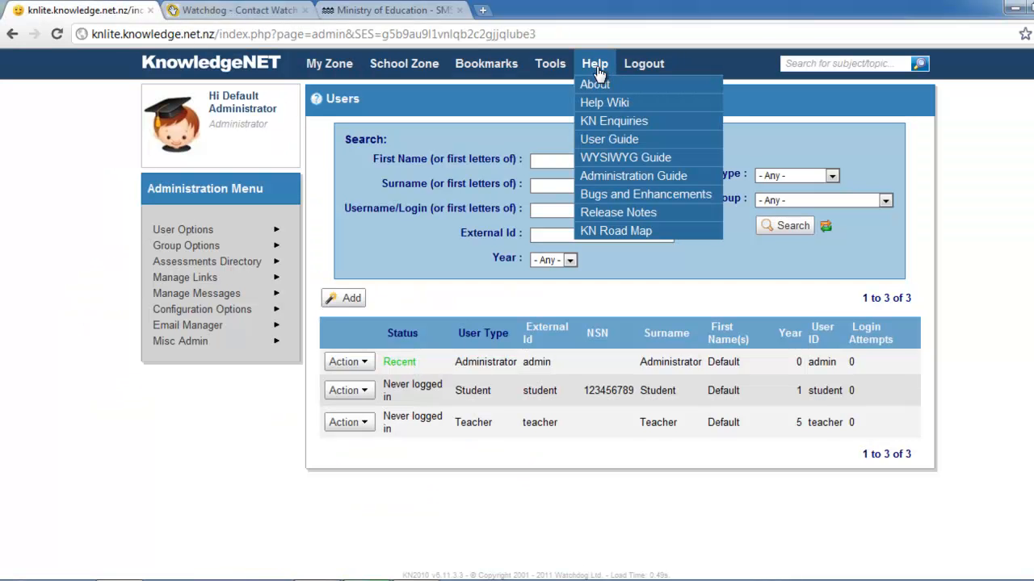